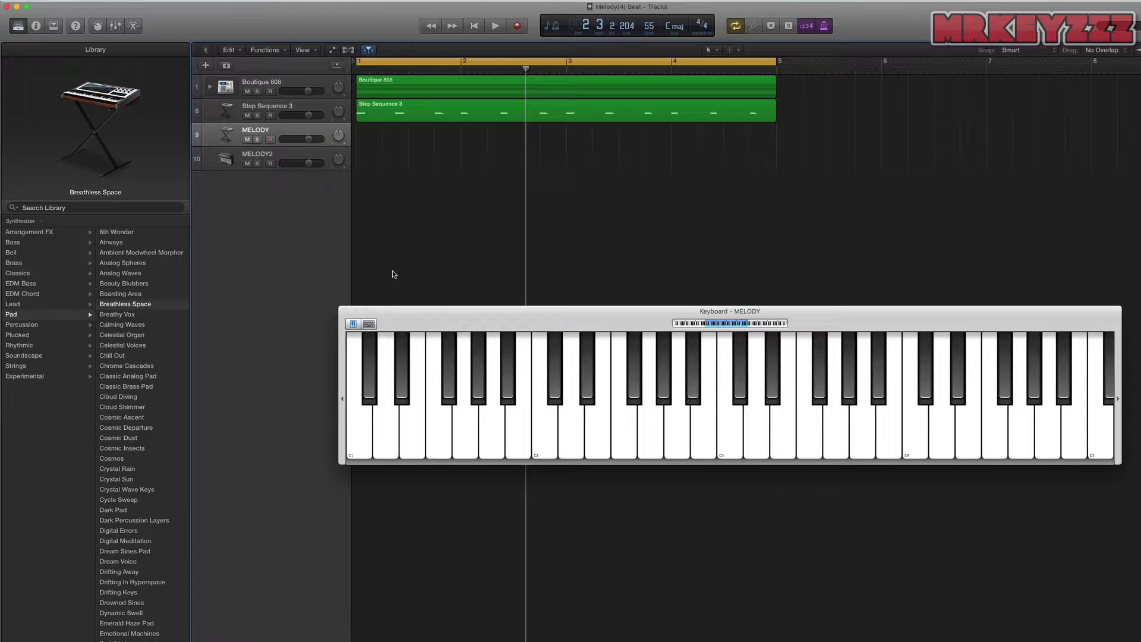
Step: Insert an Arpeggiator in the MELODY track's MIDI FX slot and move its window clear of the tracks
{"action": "left_click", "coordinate": [37, 24]}
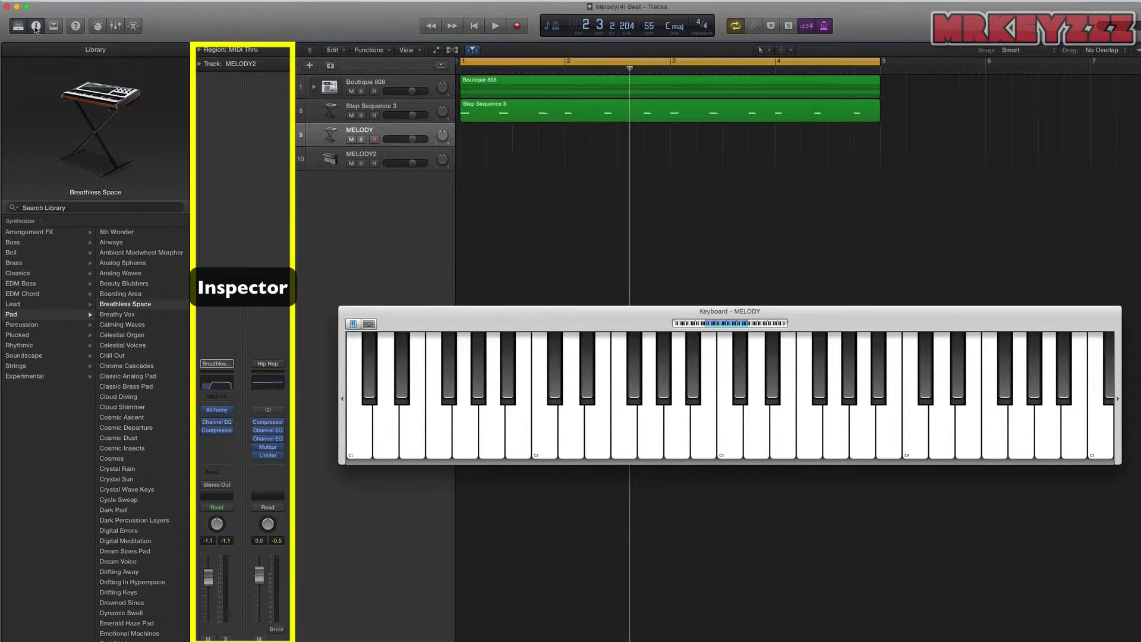
{"action": "key", "text": "i"}
{"action": "key", "text": "i"}
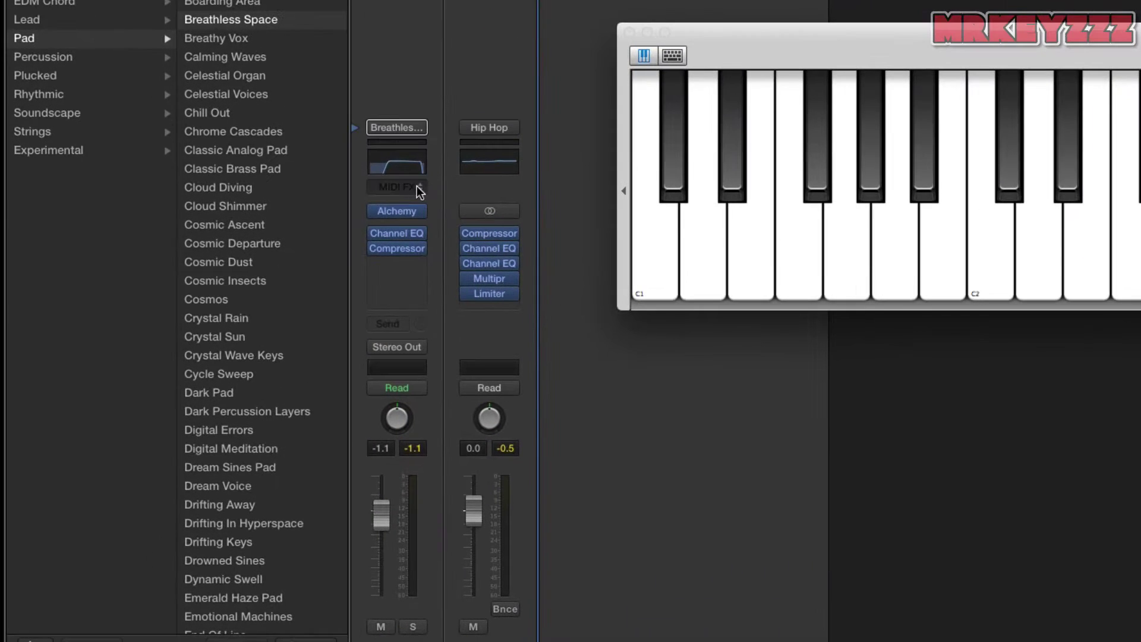
{"action": "left_click", "coordinate": [329, 284]}
{"action": "left_click", "coordinate": [415, 210]}
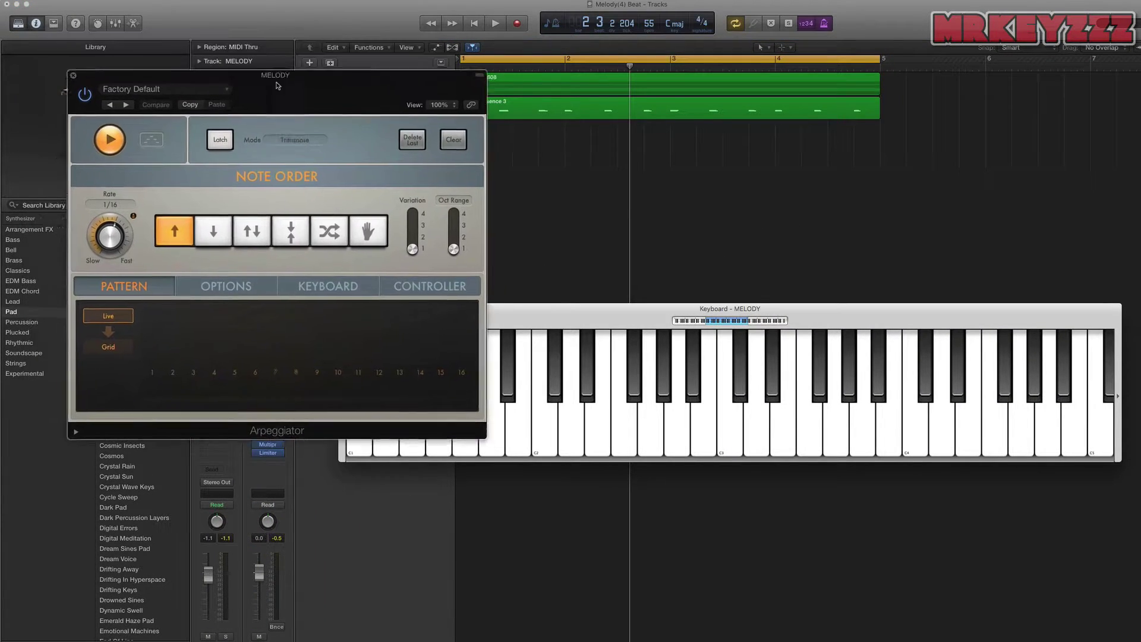
{"action": "left_click_drag", "start_coordinate": [276, 85], "coordinate": [401, 201]}
{"action": "key", "text": "i"}
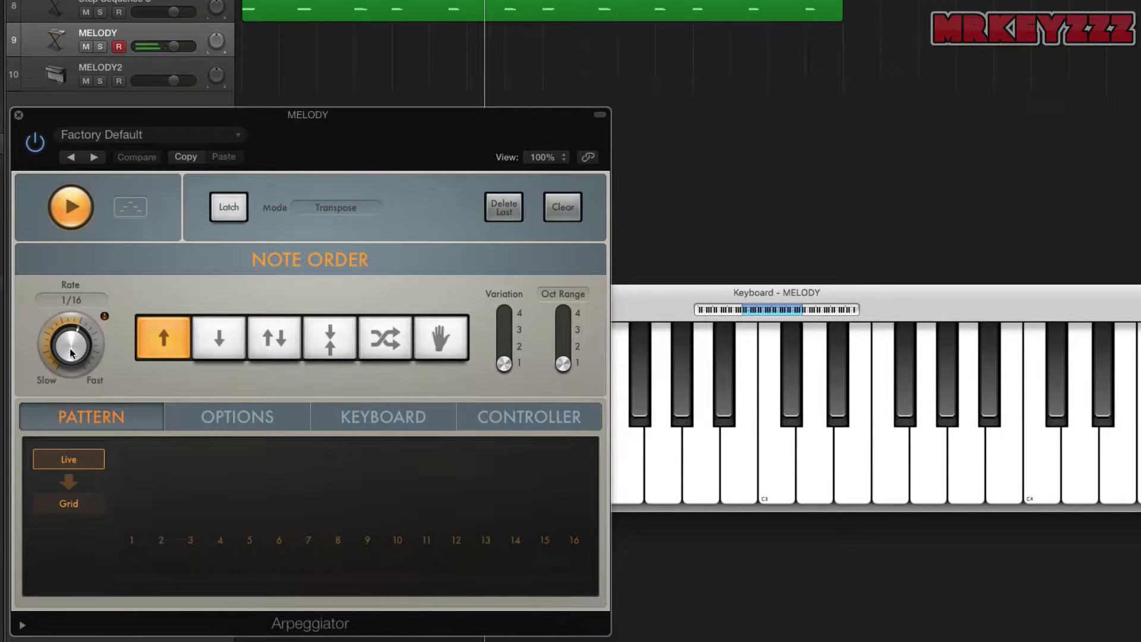
Step: Sweep the Arpeggiator Rate knob across its range, leaving it at 1/32 dotted
{"action": "left_click_drag", "start_coordinate": [71, 353], "coordinate": [74, 398]}
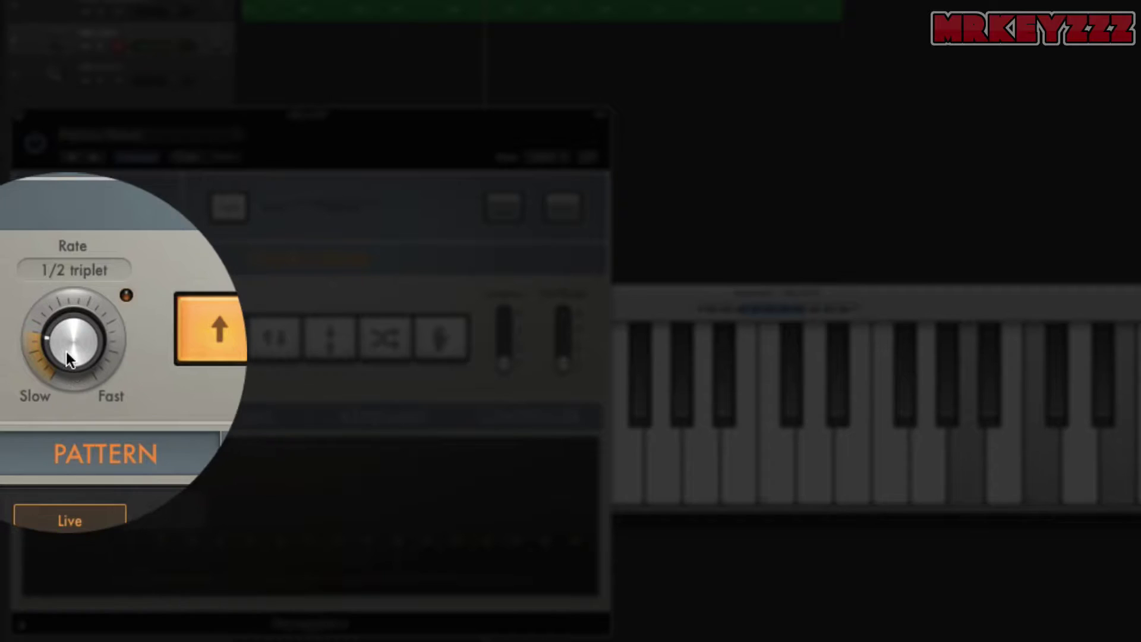
{"action": "left_click_drag", "start_coordinate": [67, 352], "coordinate": [68, 276]}
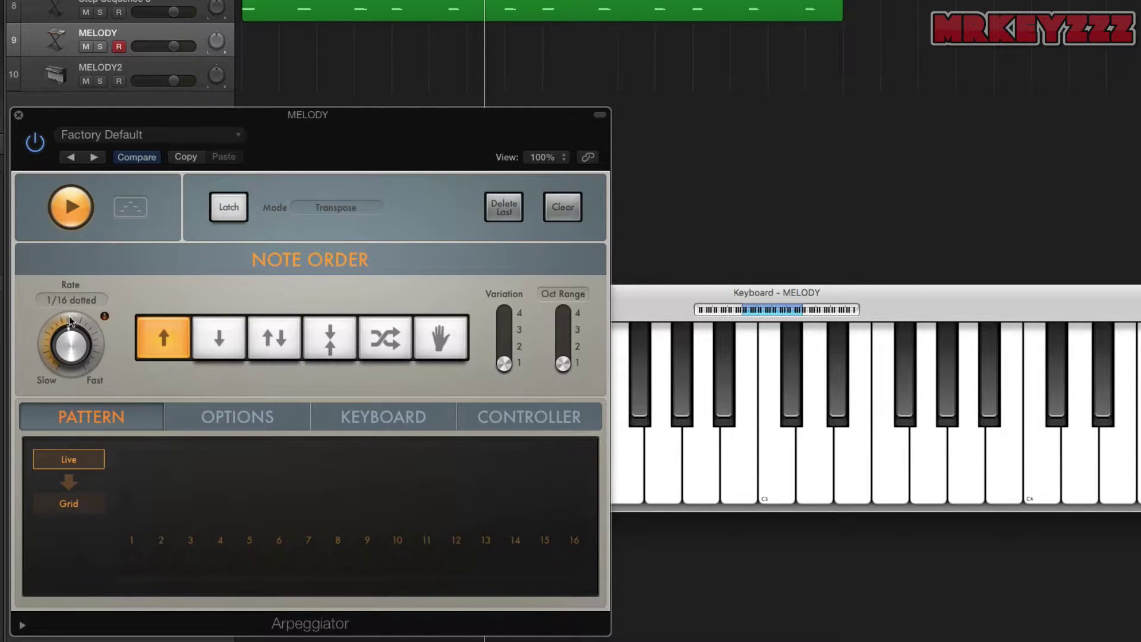
{"action": "left_click_drag", "start_coordinate": [69, 300], "coordinate": [72, 170]}
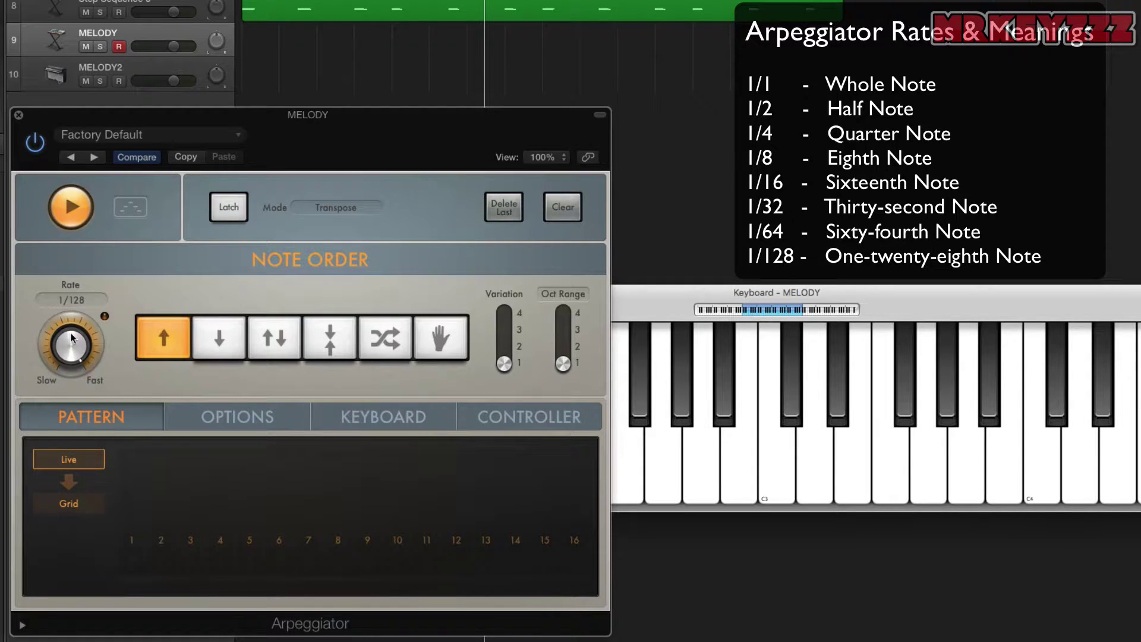
{"action": "left_click_drag", "start_coordinate": [76, 340], "coordinate": [84, 404]}
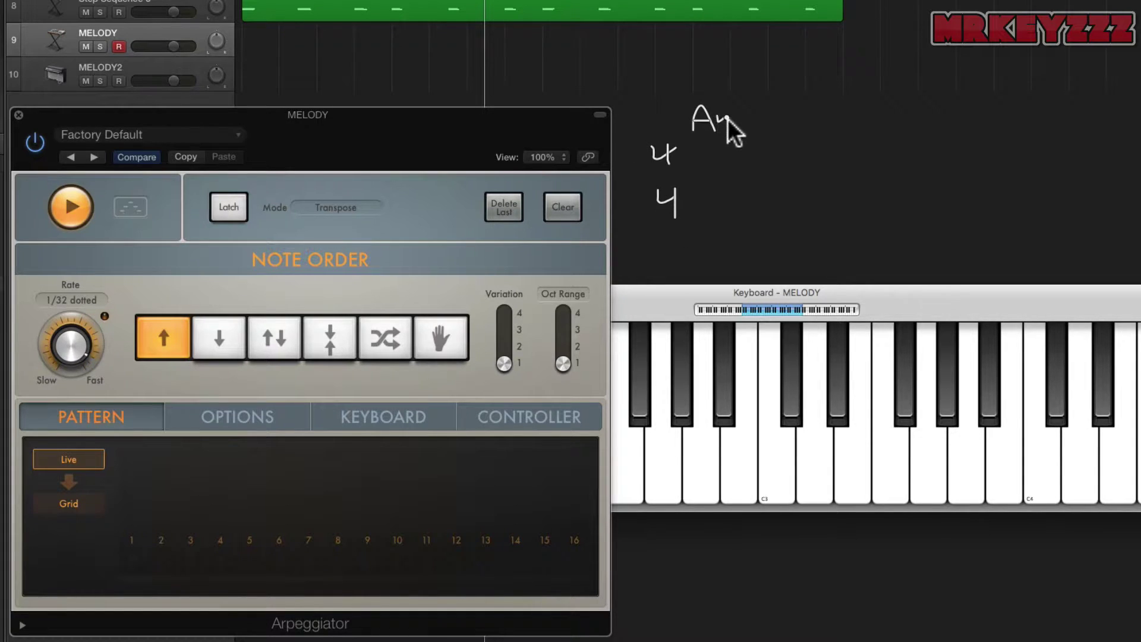
Step: Write the Em chord labels and draw the barlines and closing double barline on the chart
{"action": "left_click_drag", "start_coordinate": [827, 117], "coordinate": [848, 126]}
{"action": "left_click", "coordinate": [902, 150]}
{"action": "left_click_drag", "start_coordinate": [886, 171], "coordinate": [892, 212]}
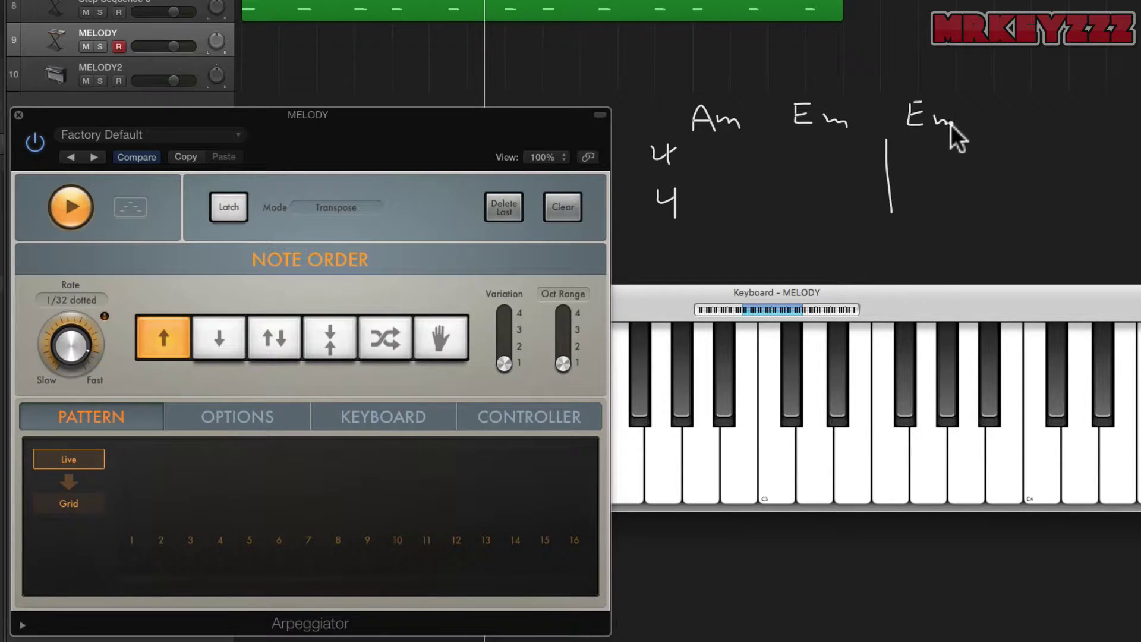
{"action": "left_click_drag", "start_coordinate": [1051, 151], "coordinate": [1054, 203]}
{"action": "left_click", "coordinate": [788, 158]}
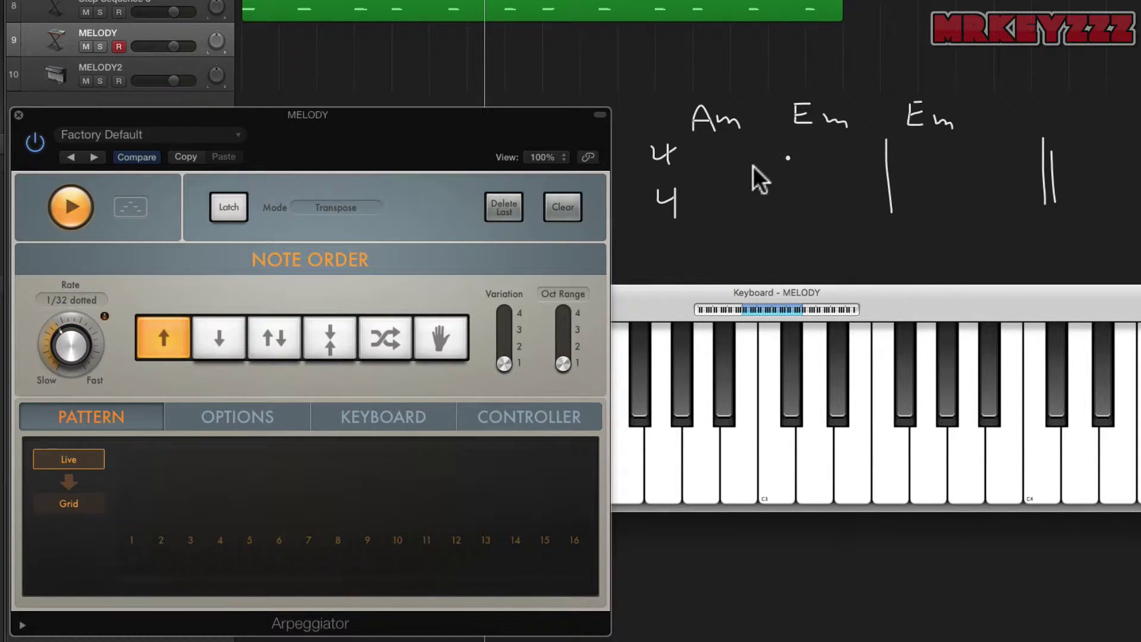
Step: Add the dotted half note, tied half note, beat counts and whole note to the chart
{"action": "left_click", "coordinate": [723, 193]}
{"action": "left_click", "coordinate": [741, 190]}
{"action": "mouse_move", "coordinate": [820, 190]}
{"action": "left_mouse_down"}
{"action": "mouse_move", "coordinate": [834, 165]}
{"action": "mouse_move", "coordinate": [830, 208]}
{"action": "left_mouse_up"}
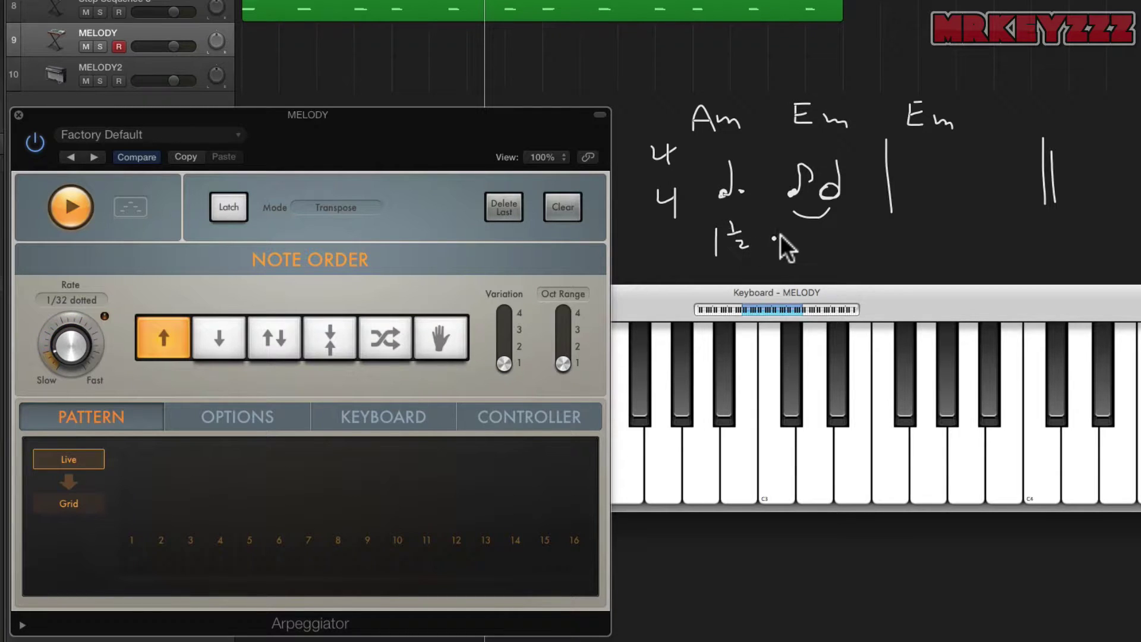
{"action": "left_click_drag", "start_coordinate": [785, 239], "coordinate": [798, 247]}
{"action": "left_click_drag", "start_coordinate": [922, 179], "coordinate": [933, 184]}
Step: Play the MELODY arpeggio at a 1/8 rate, then speed it up to 1/32
{"action": "left_click_drag", "start_coordinate": [68, 340], "coordinate": [63, 329]}
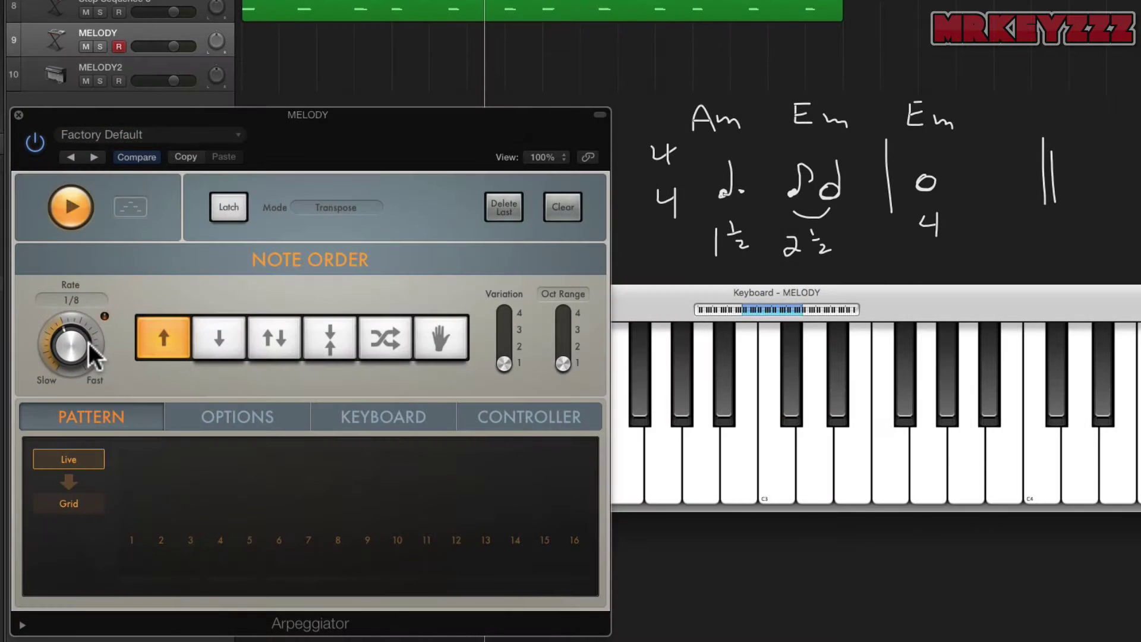
{"action": "key", "text": "space"}
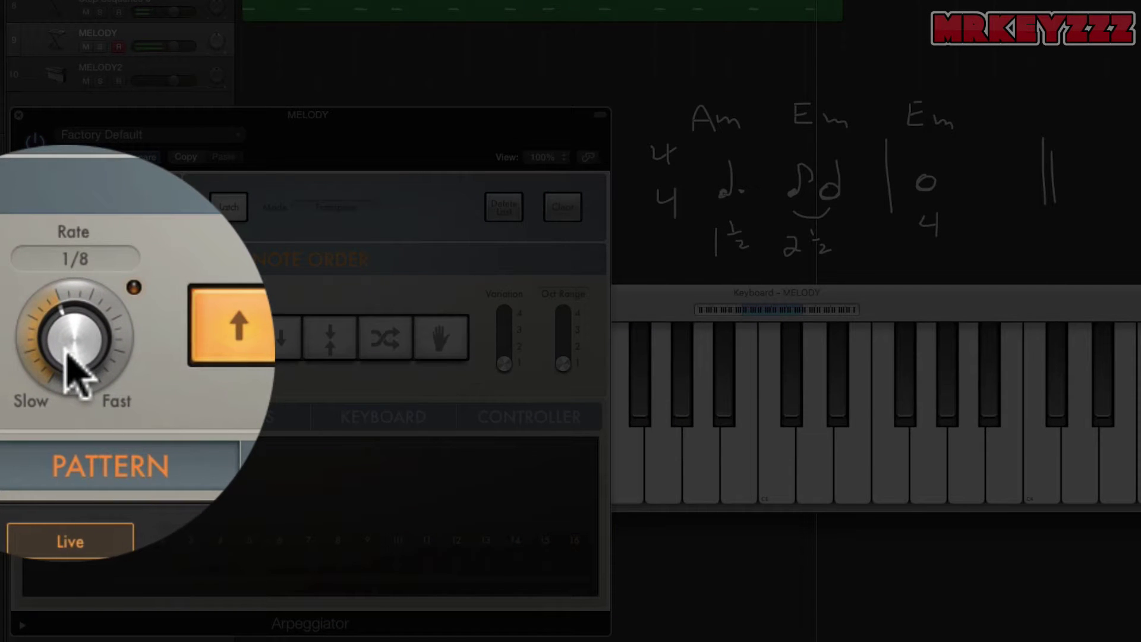
{"action": "left_click_drag", "start_coordinate": [89, 343], "coordinate": [72, 303]}
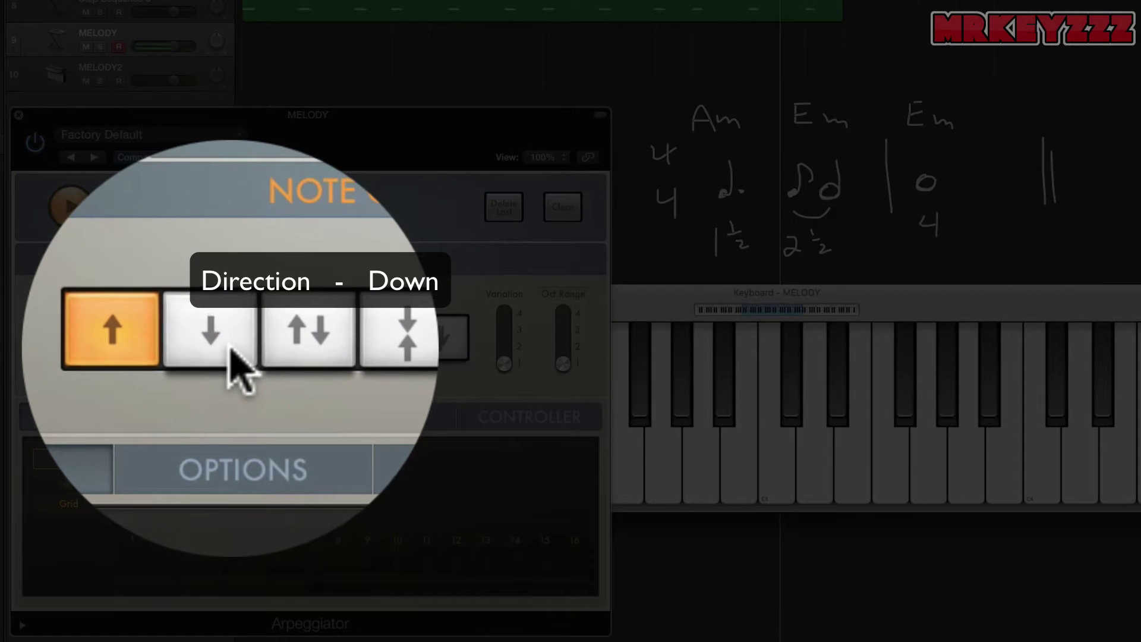
Step: Try Down, Up/Down, Outside In and Random note orders, settling on As Played
{"action": "left_click", "coordinate": [228, 348]}
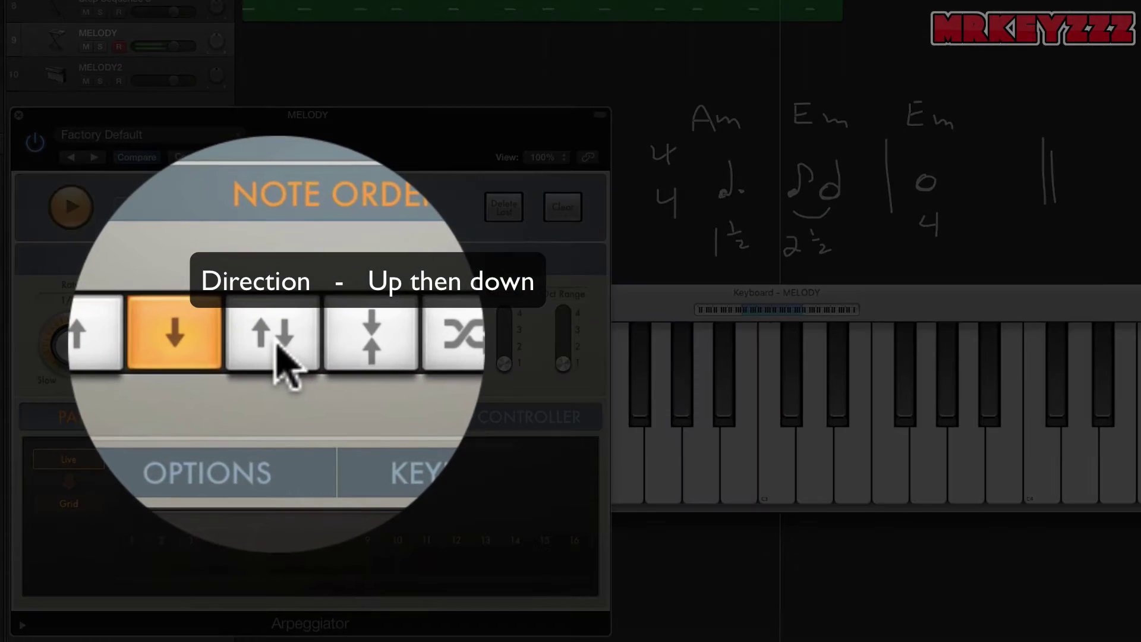
{"action": "left_click", "coordinate": [275, 342]}
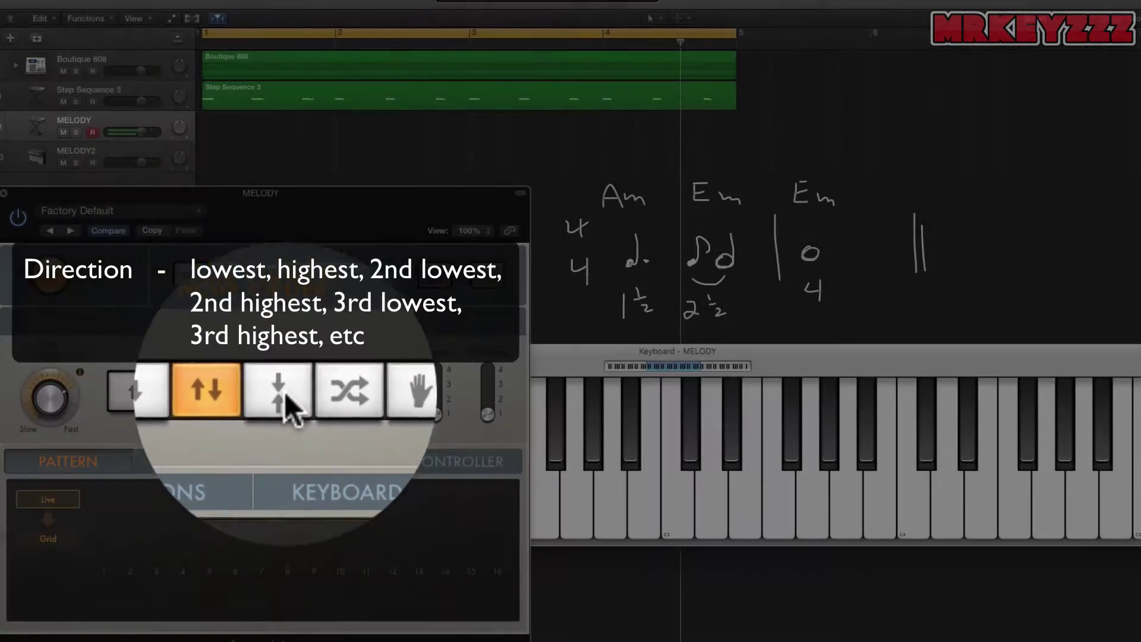
{"action": "left_click", "coordinate": [281, 392]}
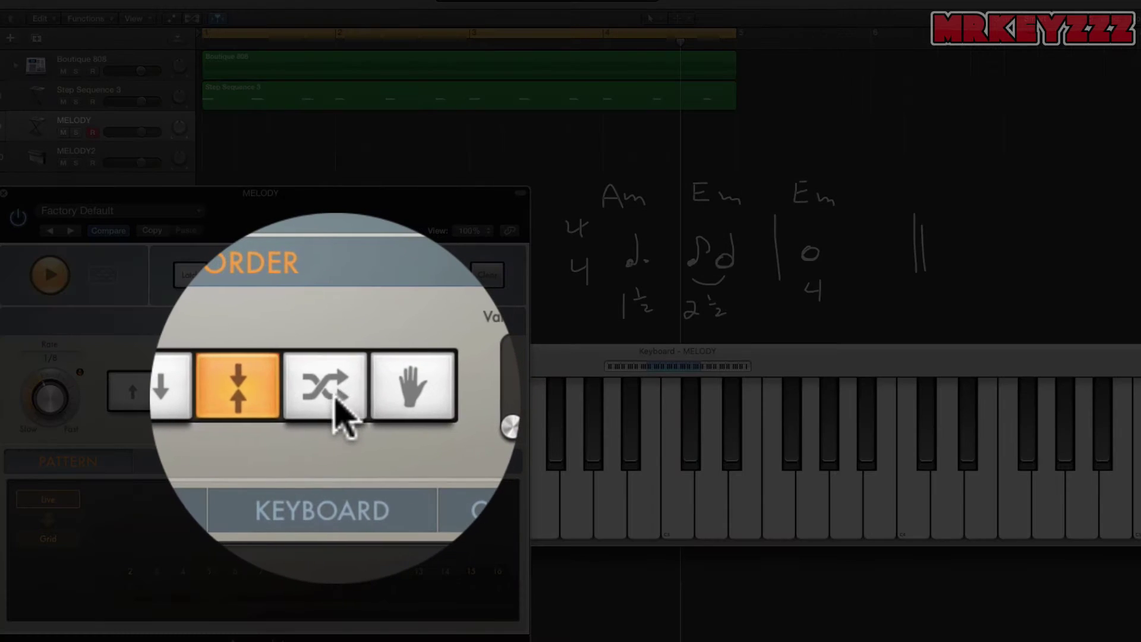
{"action": "left_click", "coordinate": [333, 394]}
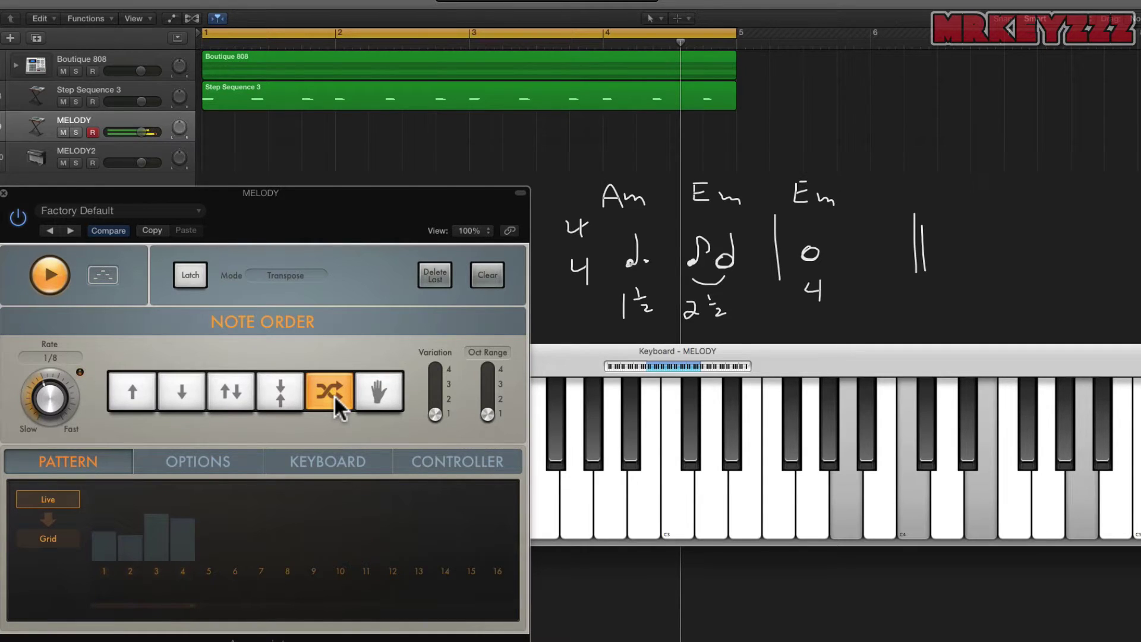
{"action": "left_click", "coordinate": [379, 396]}
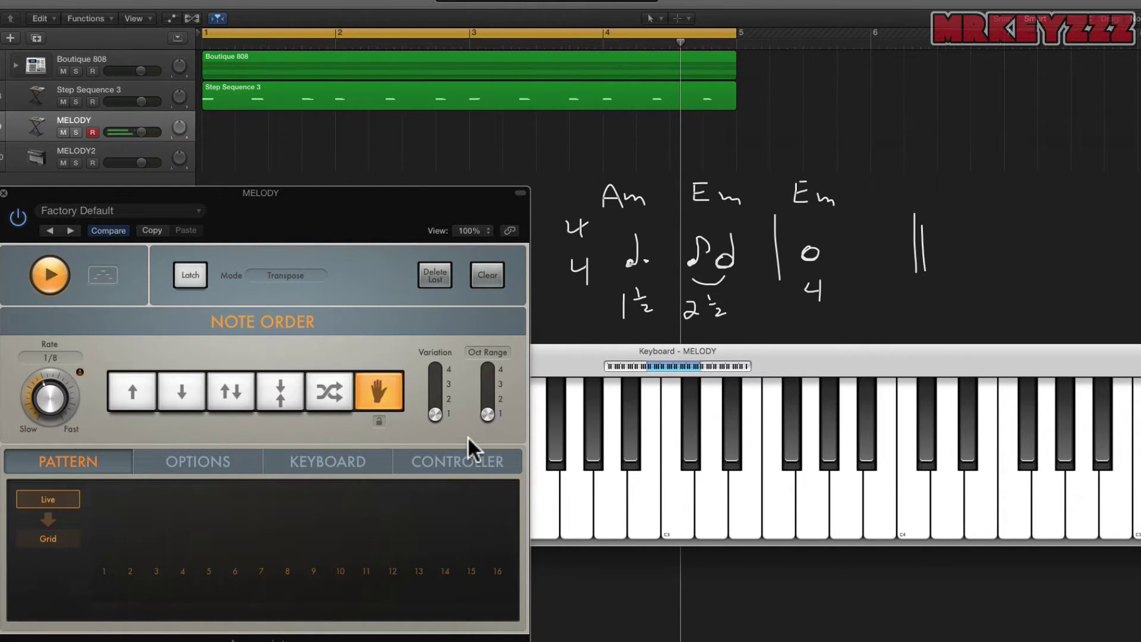
Step: Switch the Arpeggiator note order to Up
{"action": "left_click", "coordinate": [141, 389]}
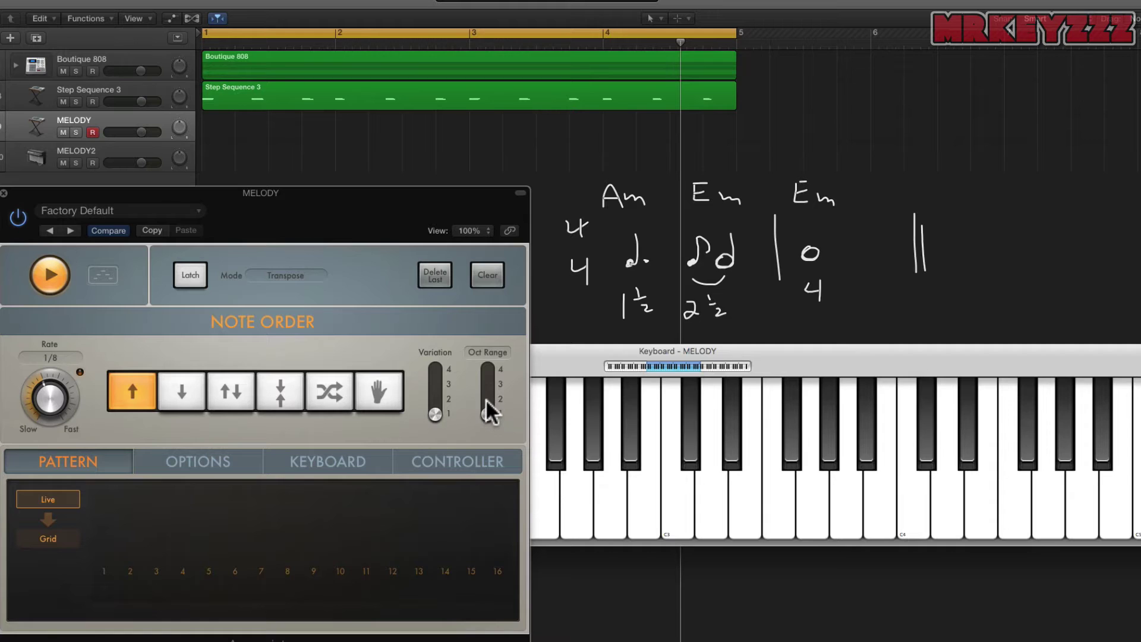
Step: Raise the Oct Range from 1 through 2 and 3 to 4, testing with a keyboard note
{"action": "left_click_drag", "start_coordinate": [486, 414], "coordinate": [488, 399]}
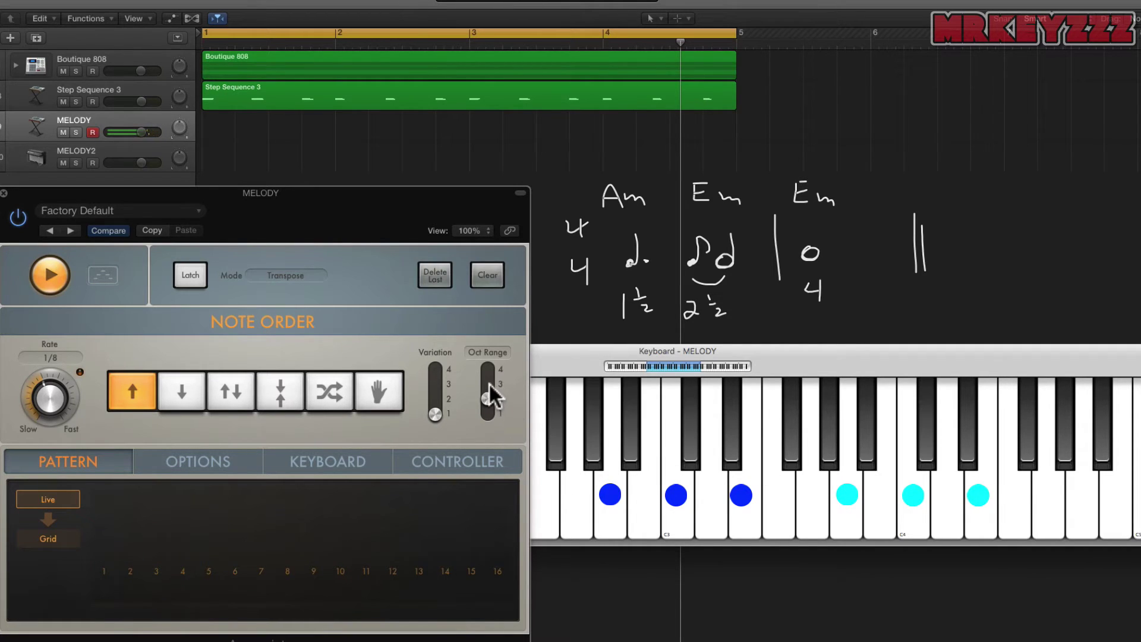
{"action": "left_click_drag", "start_coordinate": [488, 396], "coordinate": [489, 384]}
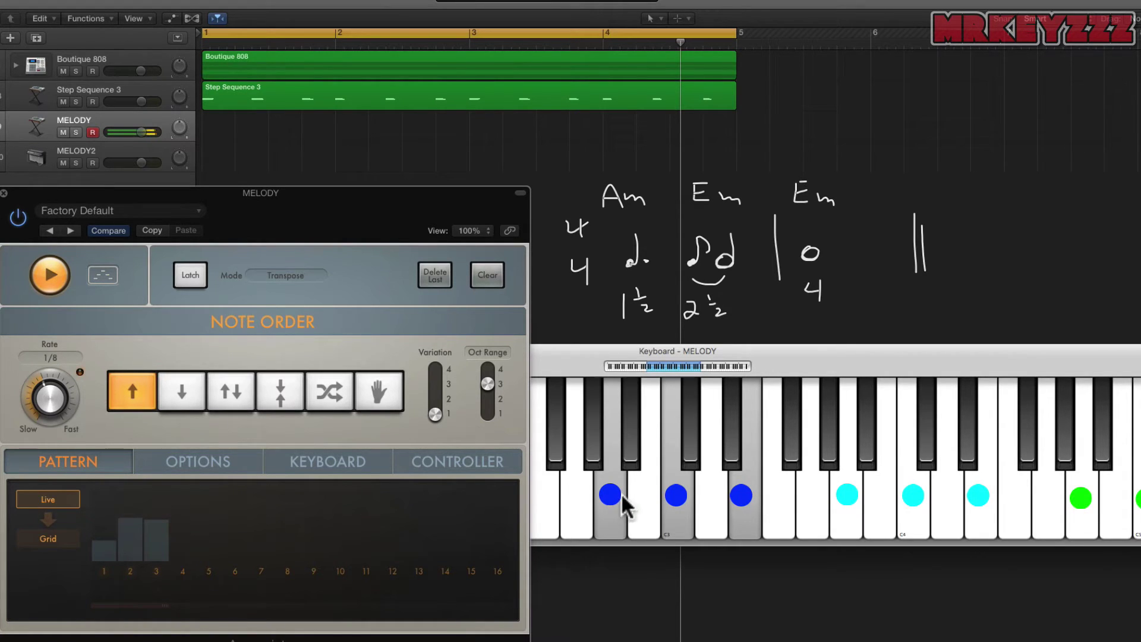
{"action": "left_click_drag", "start_coordinate": [487, 383], "coordinate": [486, 369]}
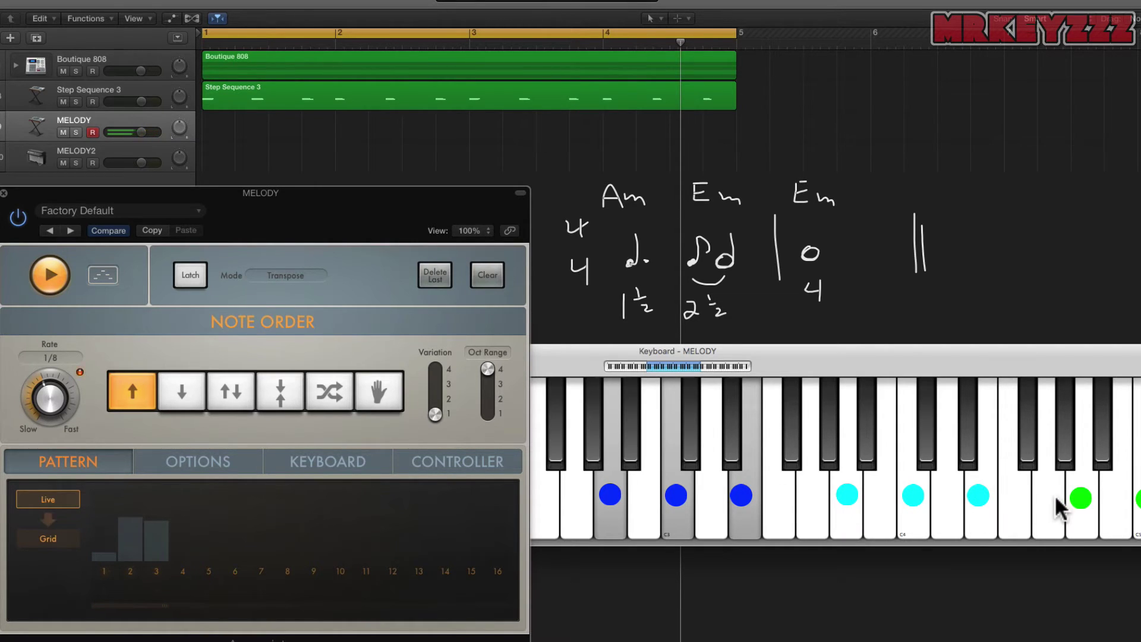
{"action": "left_click", "coordinate": [686, 524]}
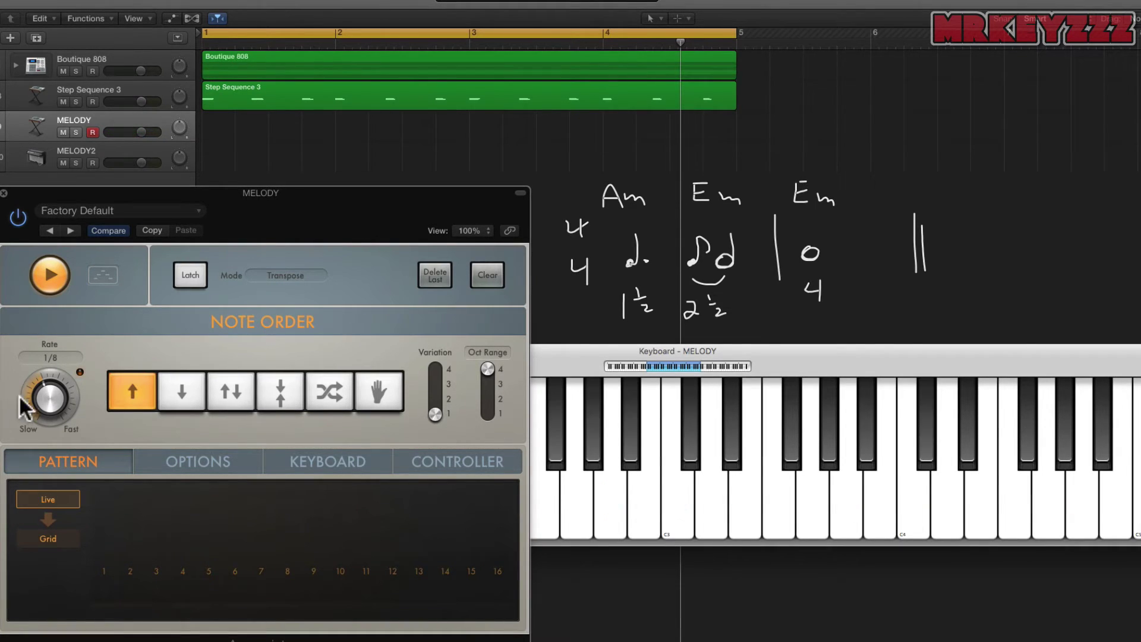
Step: Set the rate to 1/32 triplet during playback and switch the note order to Down
{"action": "left_click_drag", "start_coordinate": [45, 396], "coordinate": [51, 350]}
{"action": "key", "text": "space"}
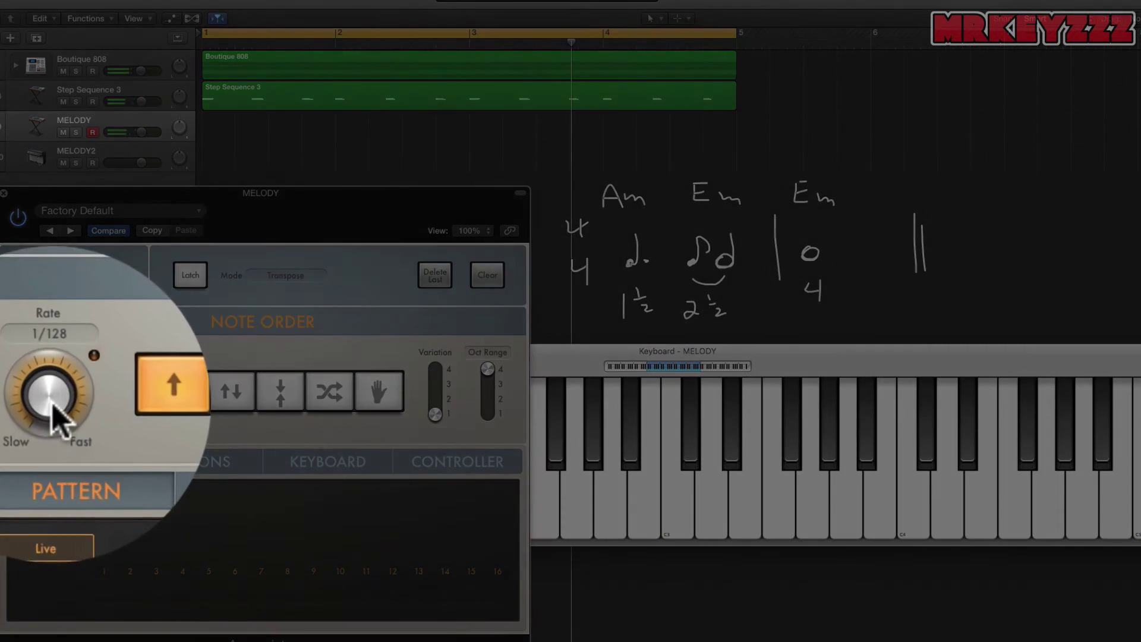
{"action": "left_click_drag", "start_coordinate": [67, 400], "coordinate": [61, 429]}
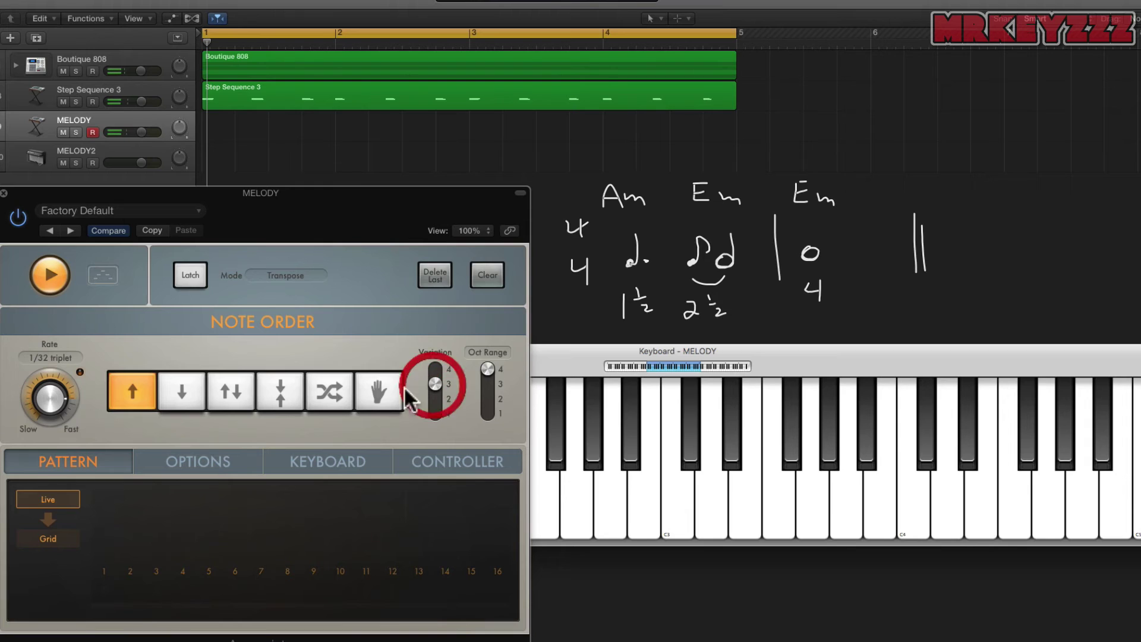
{"action": "left_click", "coordinate": [184, 392]}
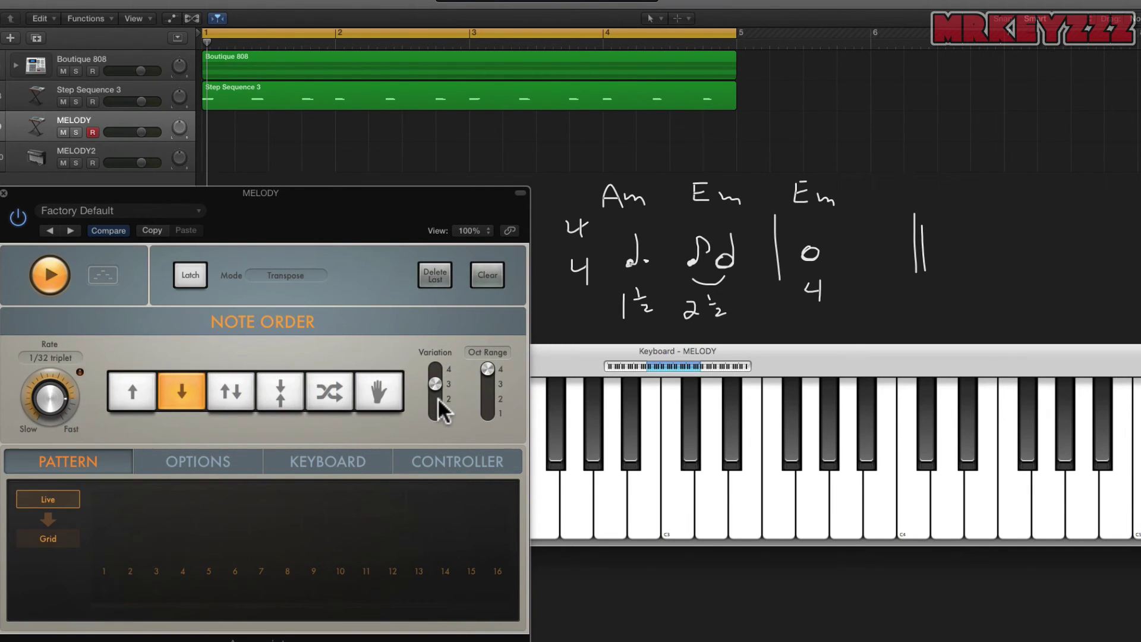